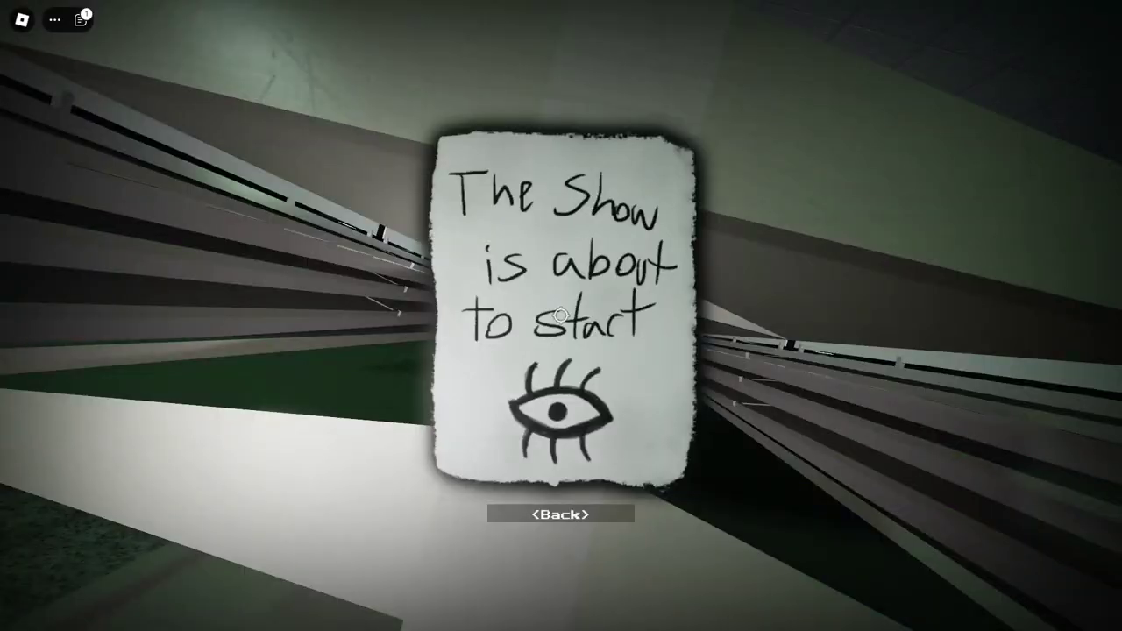
Close the 'The Show is about to start' note and return to the studio set
click(560, 515)
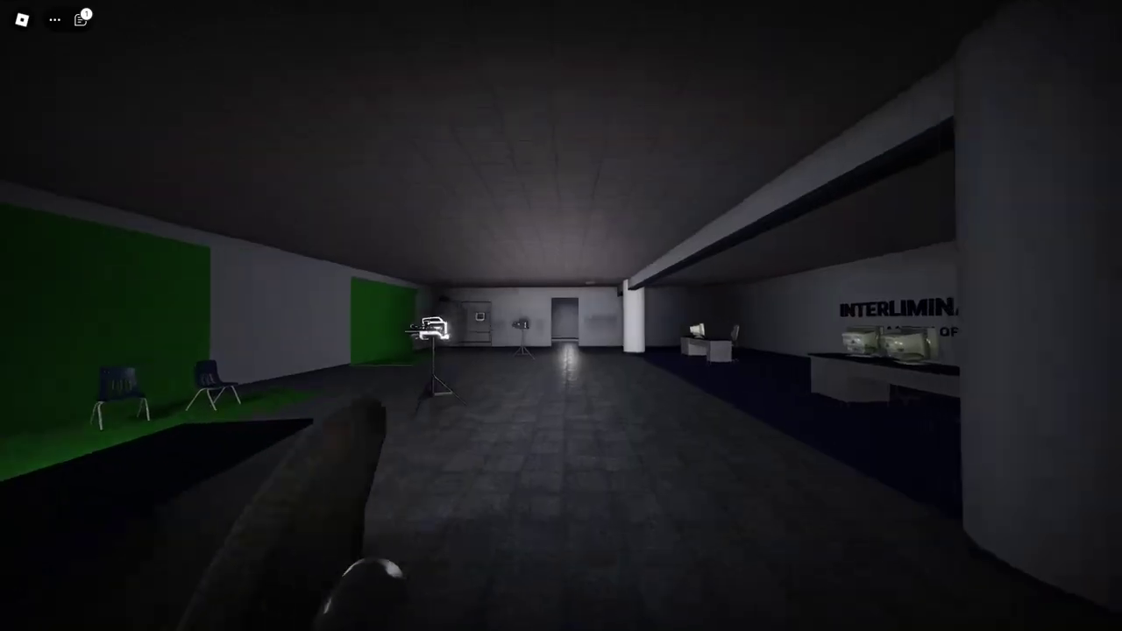
Inspect the School Set note on the wall up close, then close it
key(w)
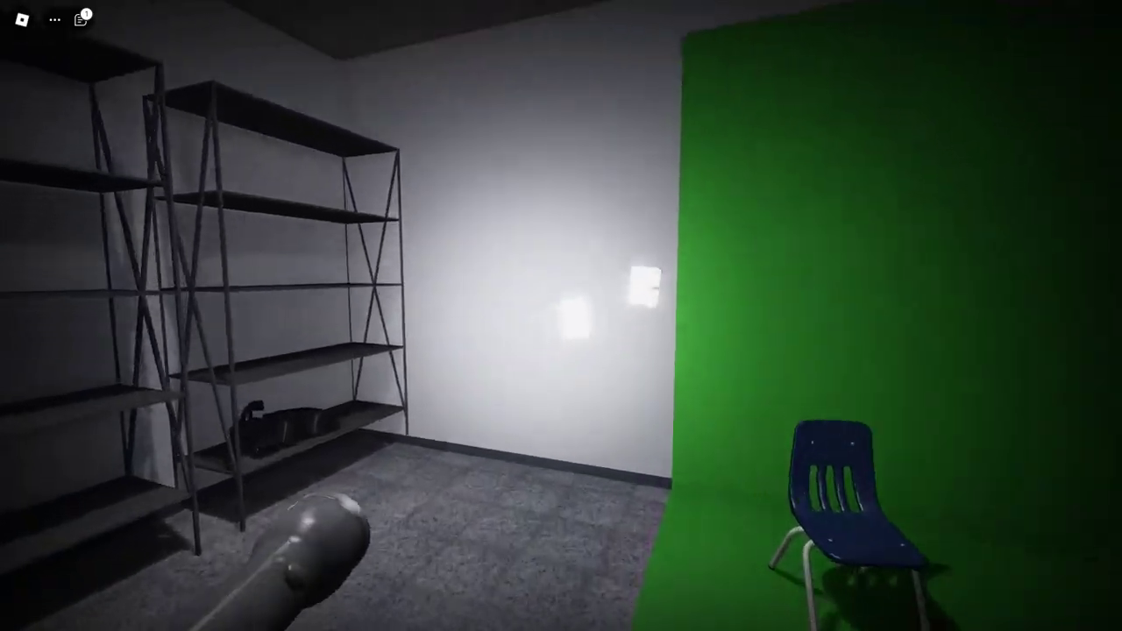
click(562, 316)
click(561, 515)
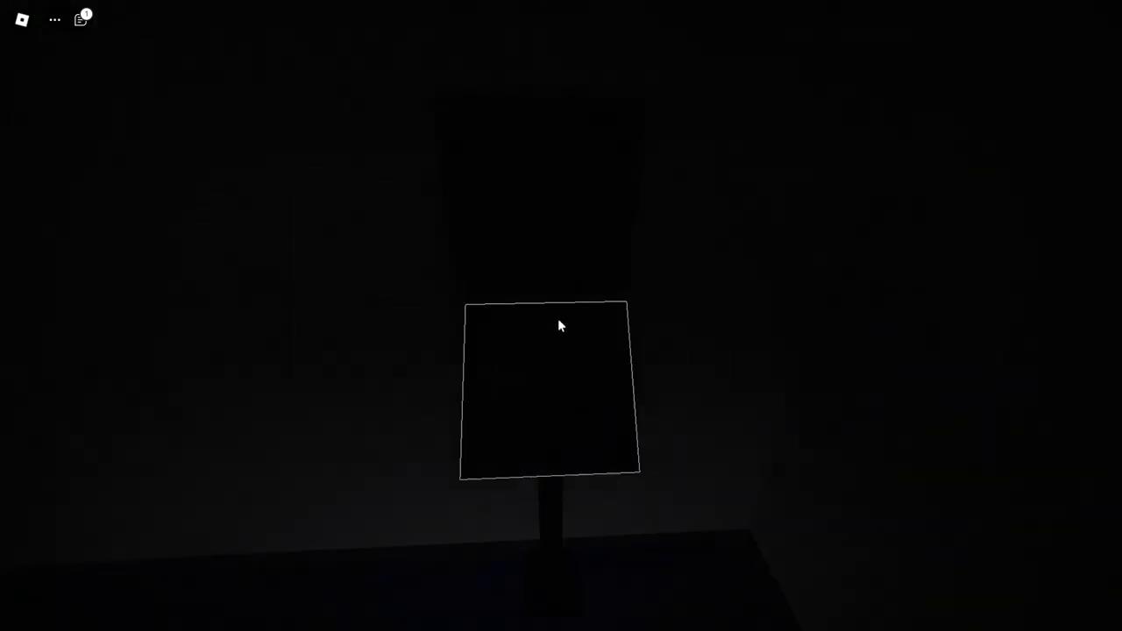
Bring up the Scramble Code puzzle on the keypad and move forward into the dark corridor
click(558, 319)
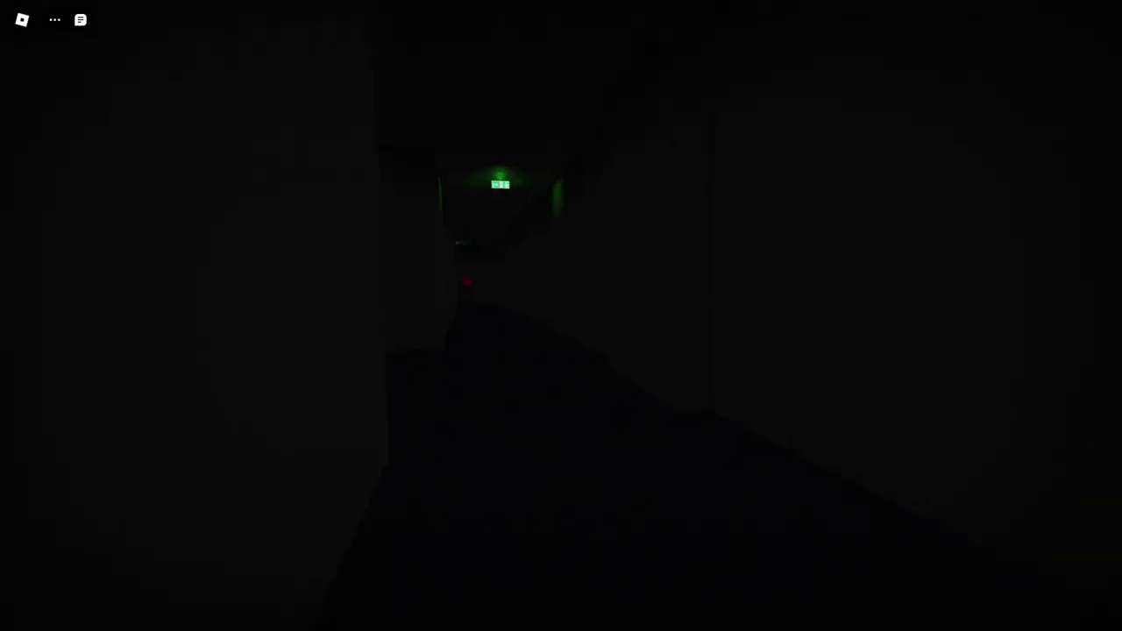
key(w)
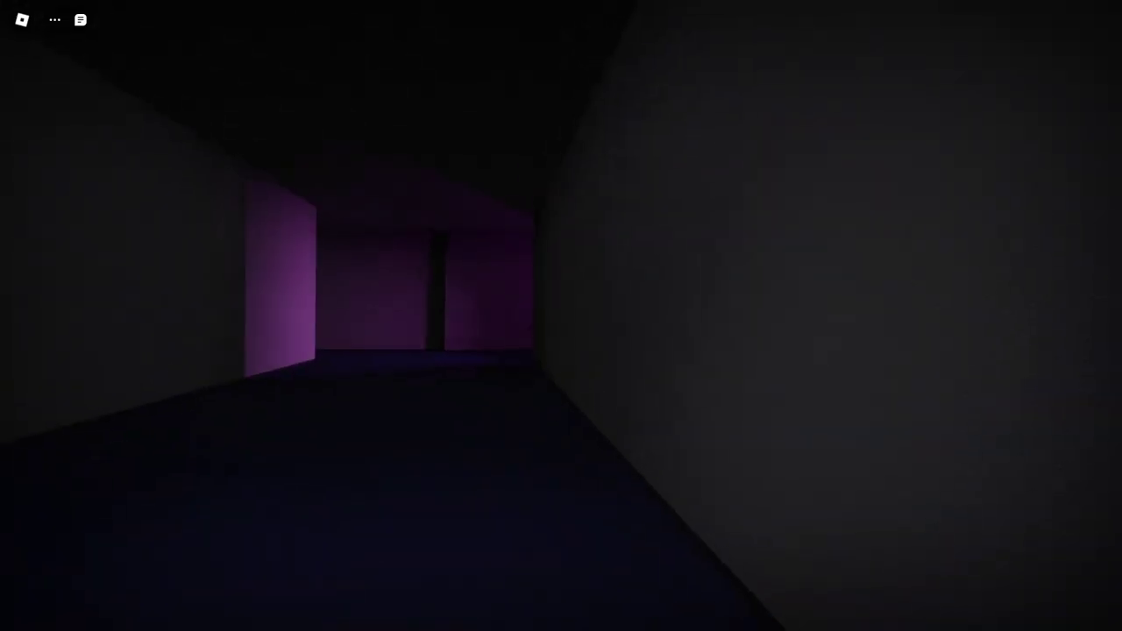
key(w)
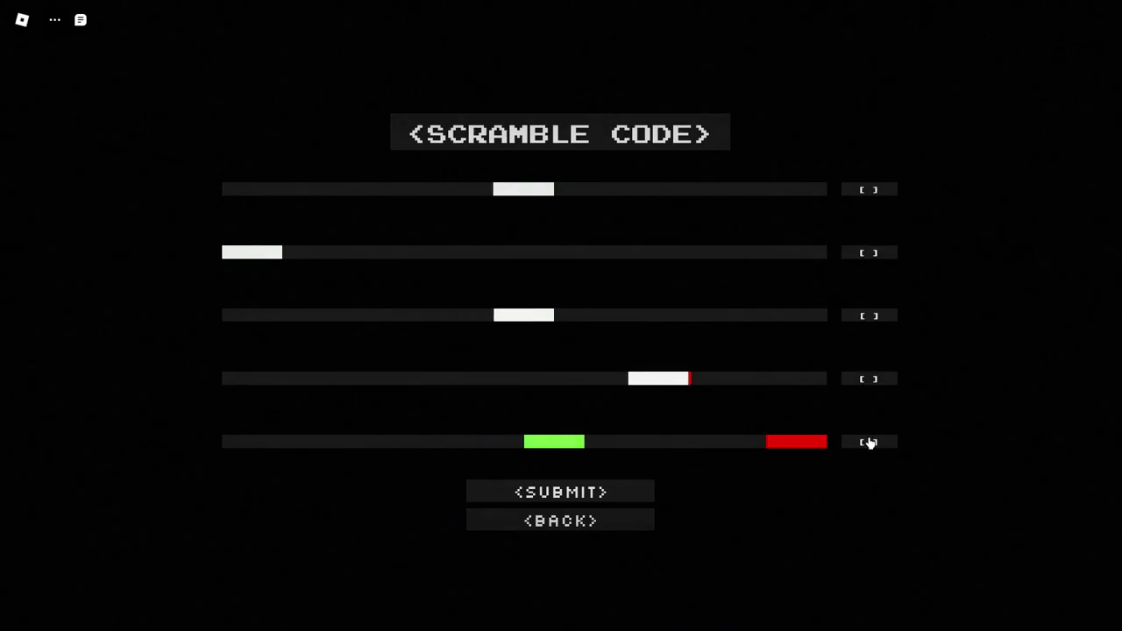
Close the Scramble Code puzzle and switch on the flashlight to light the wall
click(553, 522)
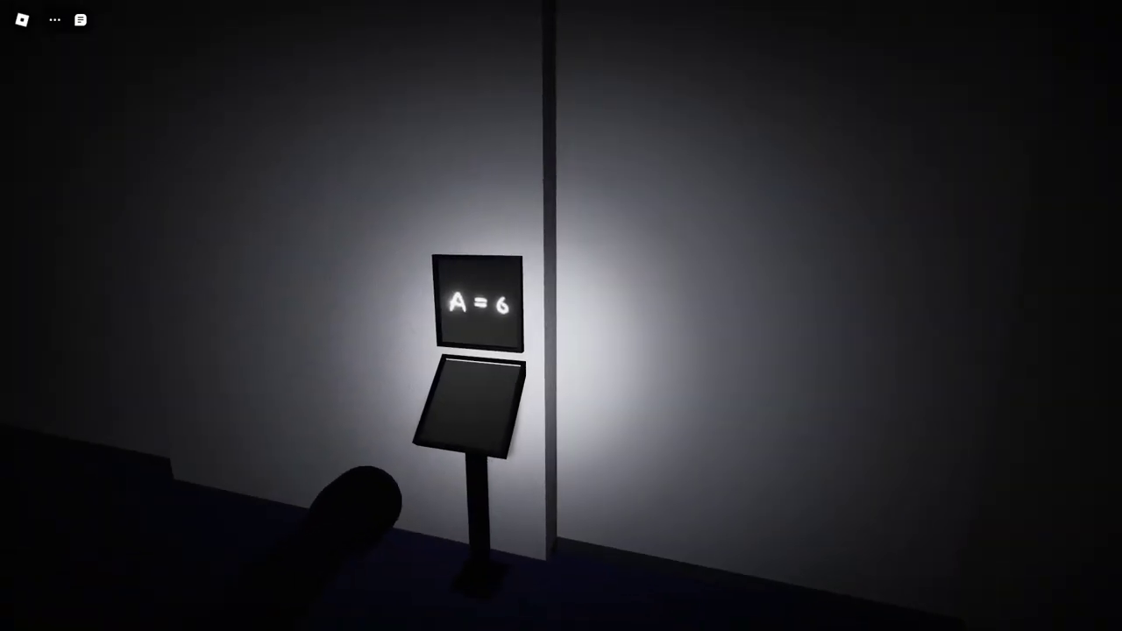
key(f)
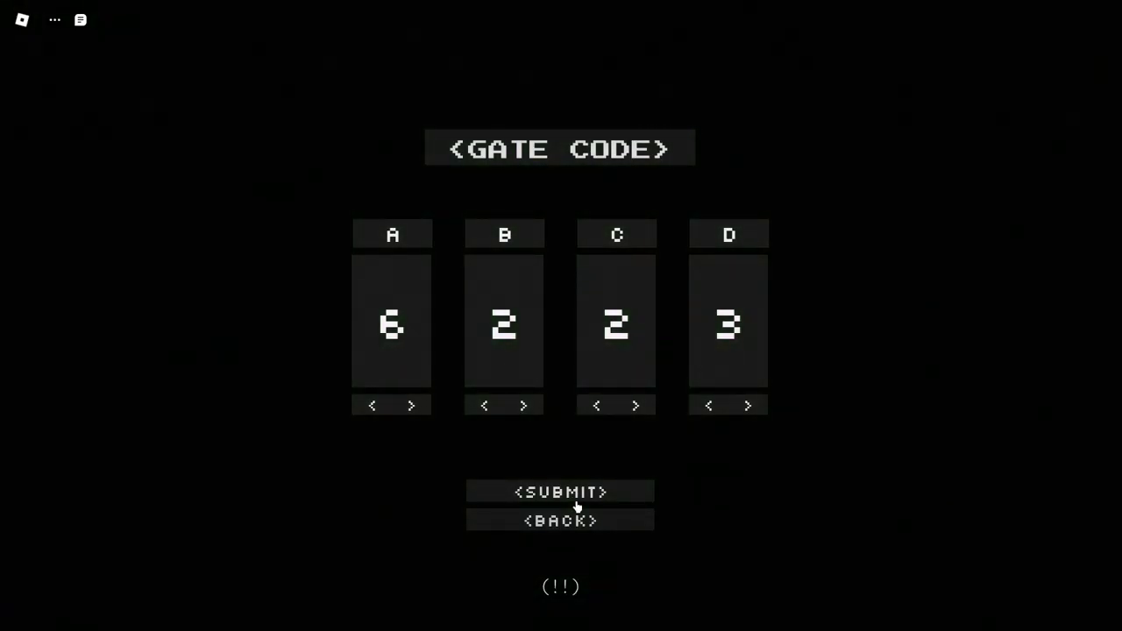
click(580, 520)
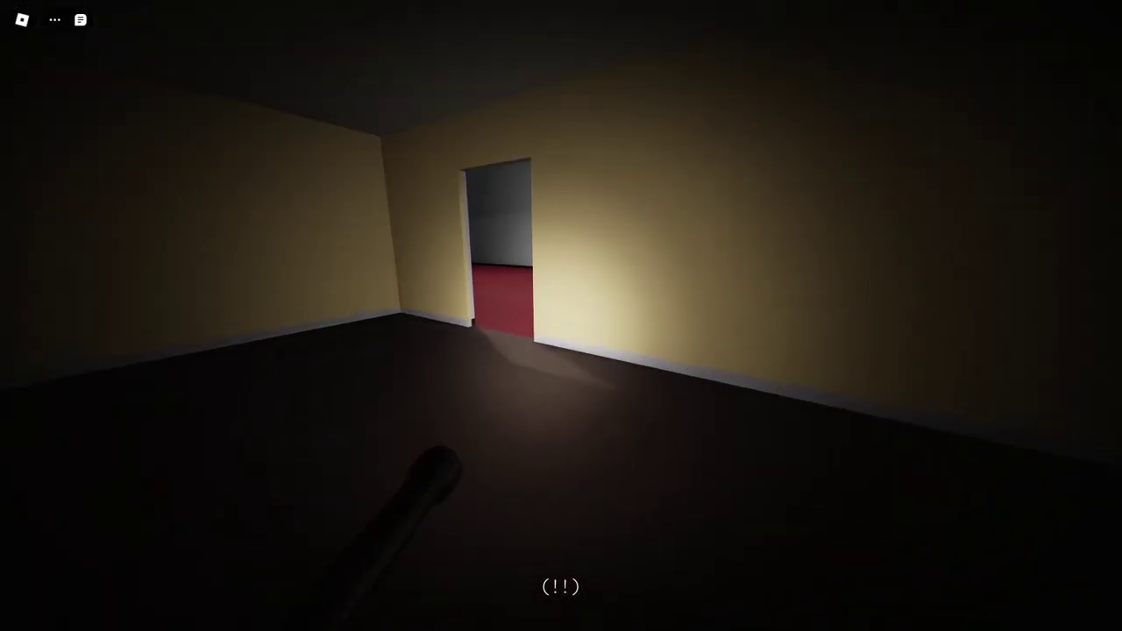
Pass through the beige rooms' doorways and back into the 4/4 elevator as it closes
key(w)
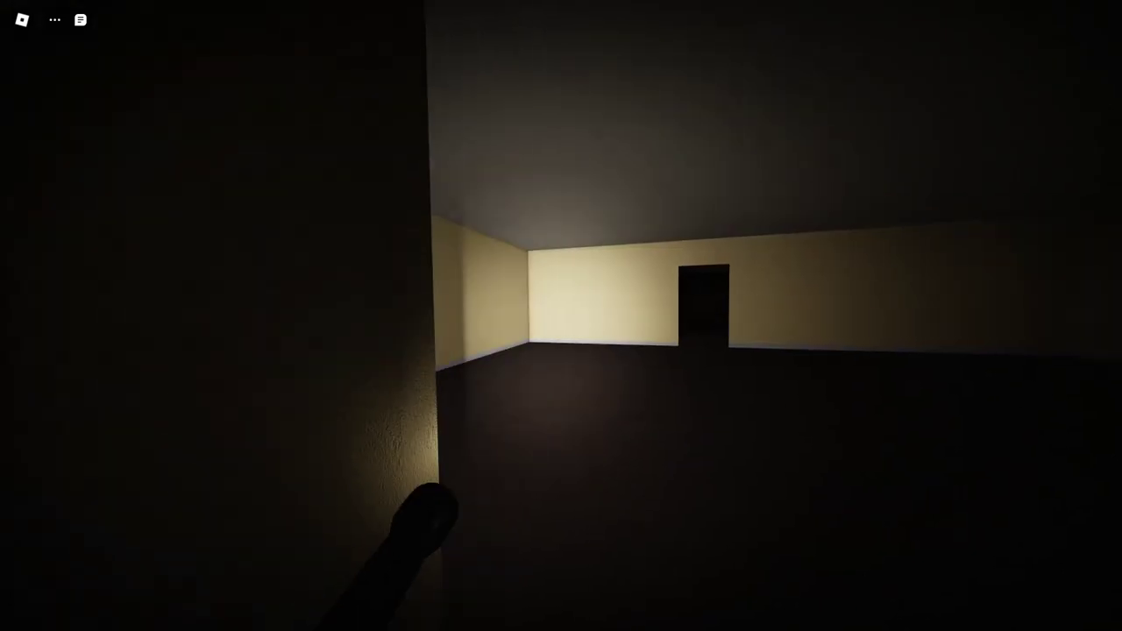
key(w)
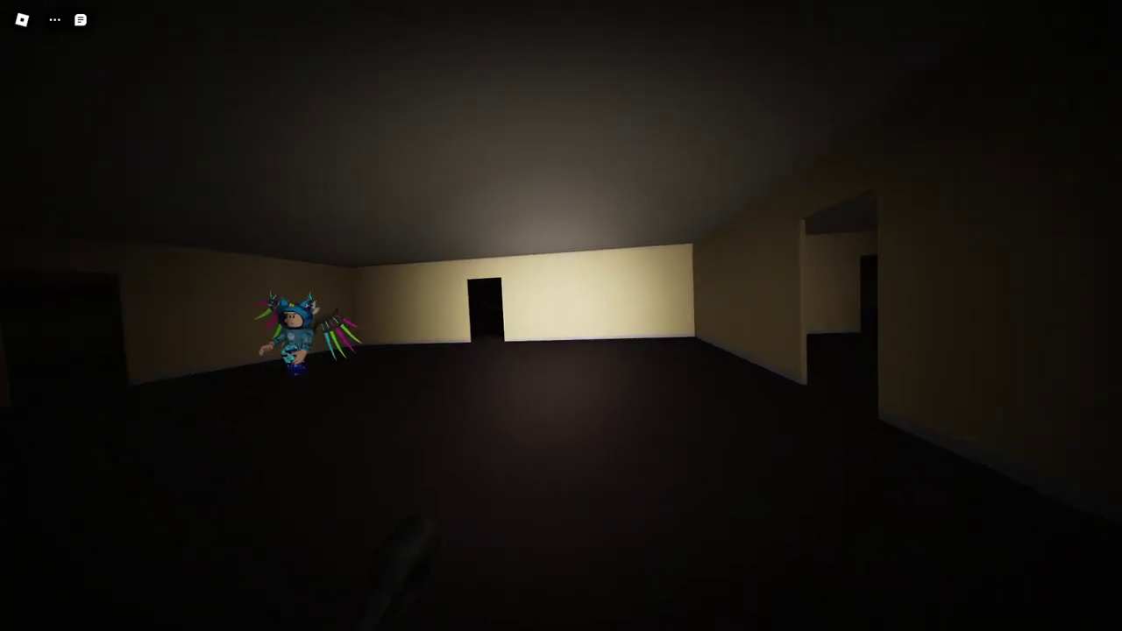
key(w)
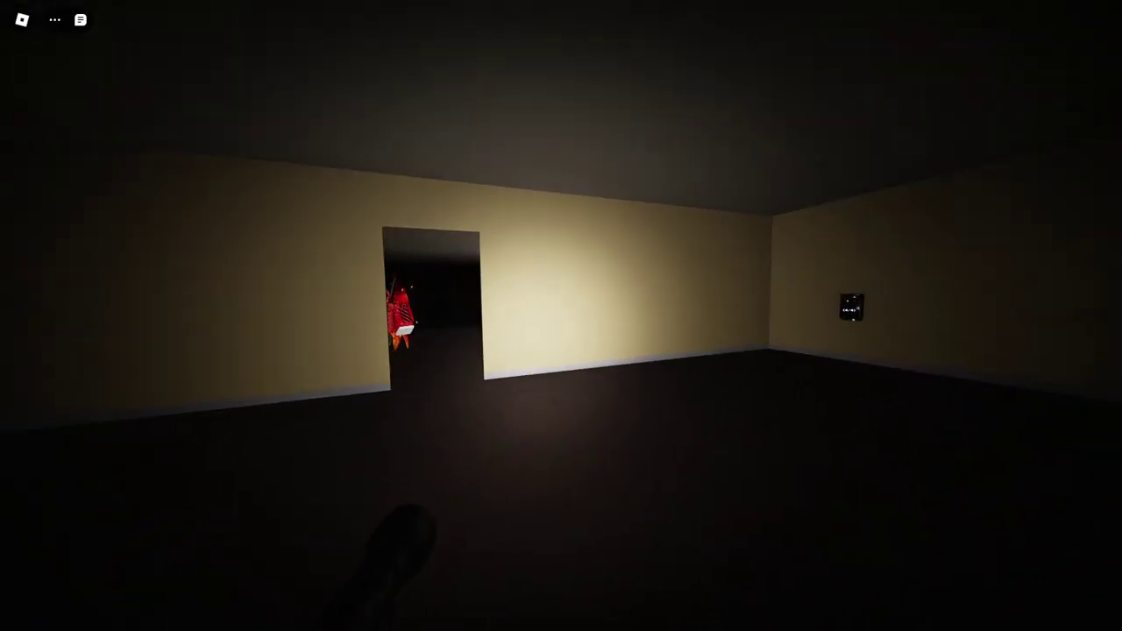
key(w)
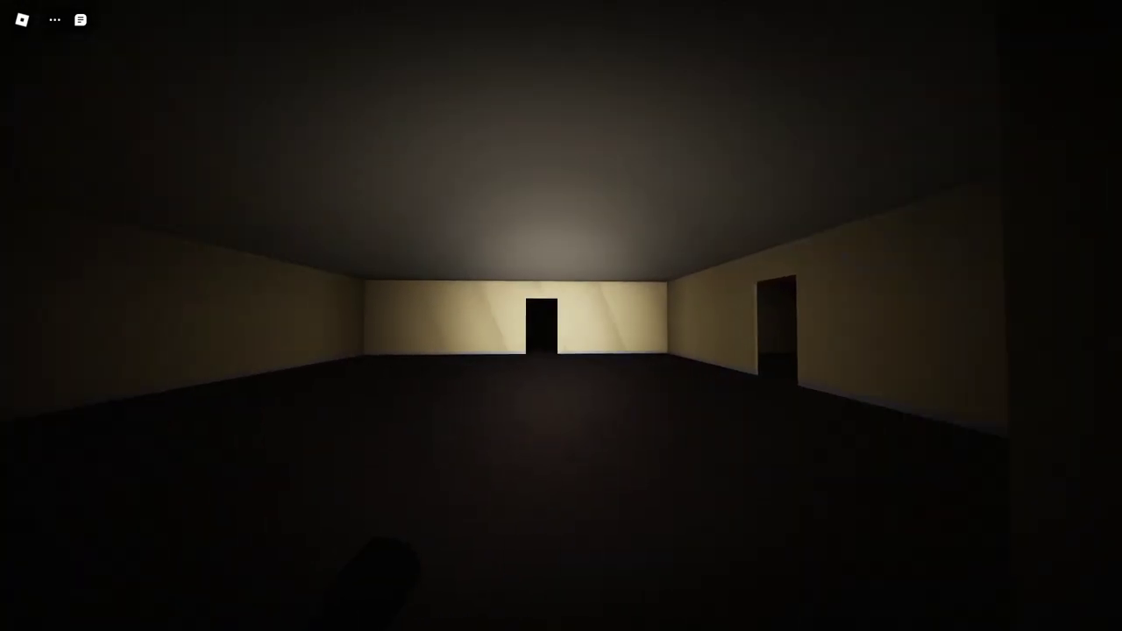
key(w)
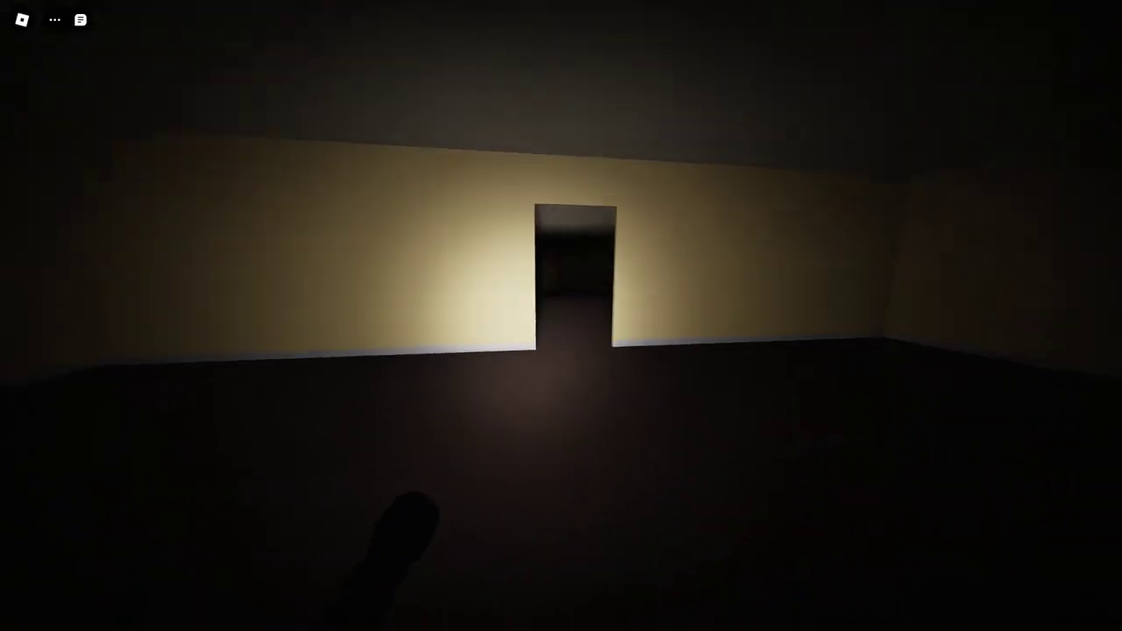
key(w)
key(w)
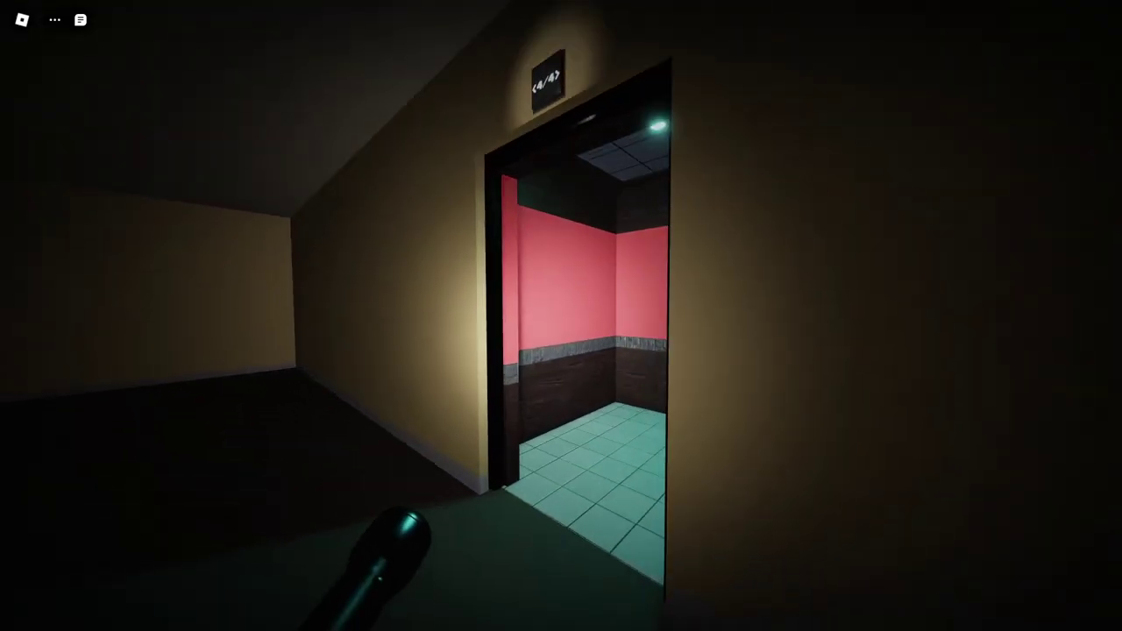
key(s)
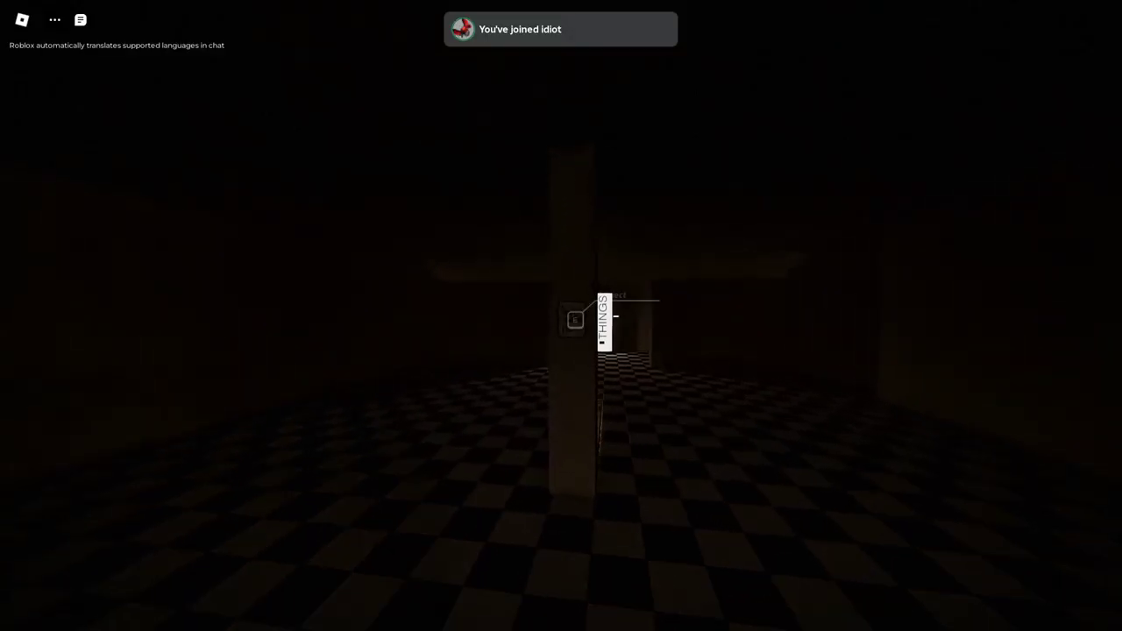
Walk around the pillar into the checkered-floor safe area
key(a)
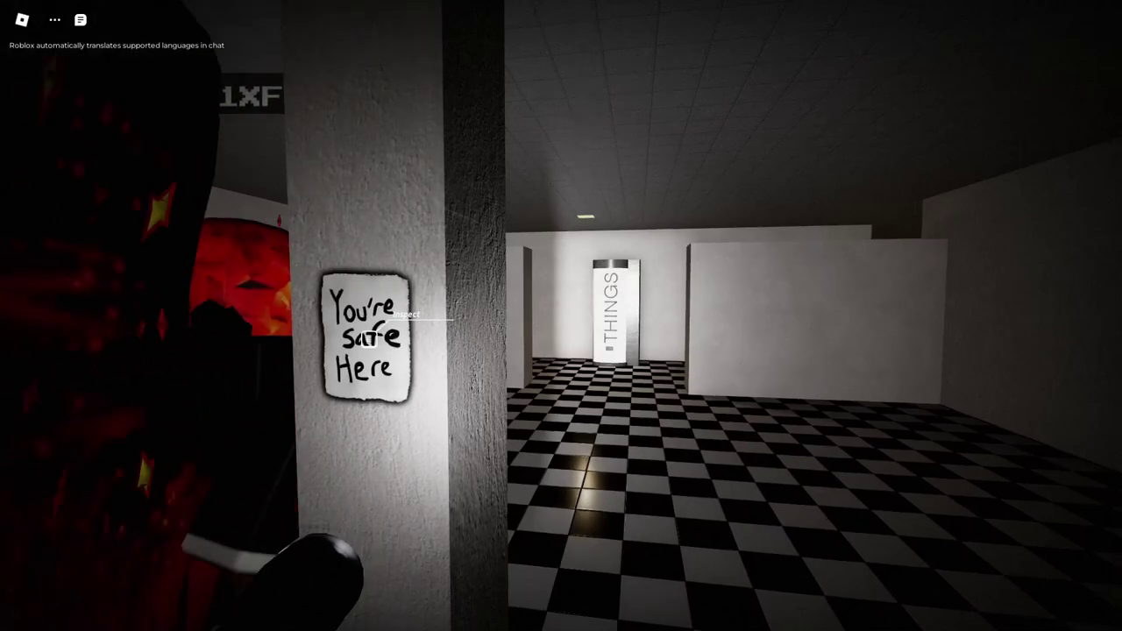